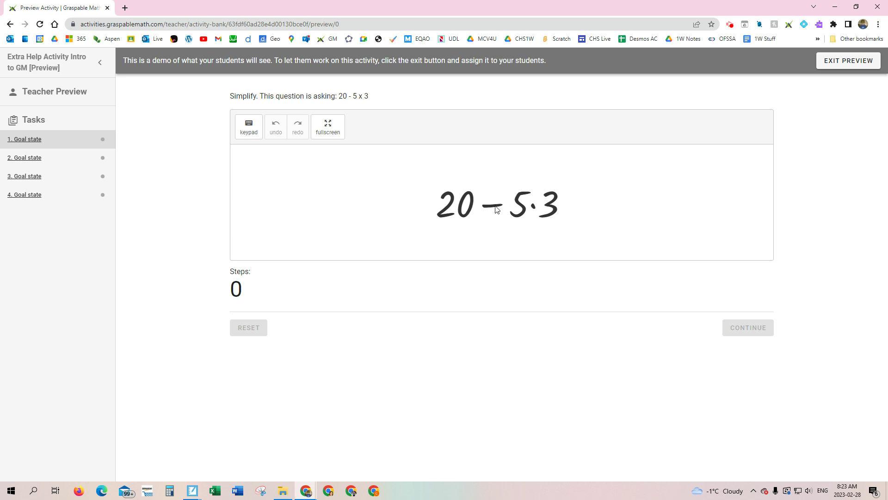
# - Reduce 20 − 5·3 to 5 by evaluating 5·3 as 15, then subtracting, and continue to task 2
pyautogui.click(498, 210)
pyautogui.click(534, 208)
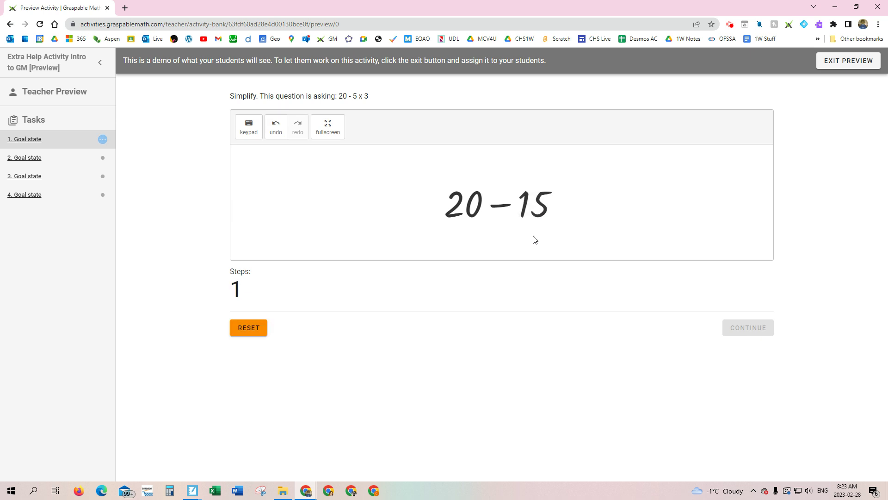
pyautogui.click(502, 207)
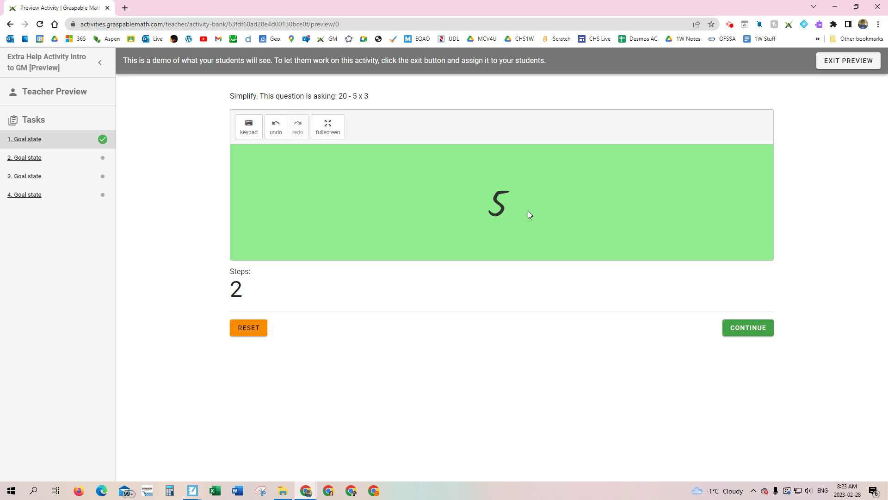
pyautogui.click(743, 327)
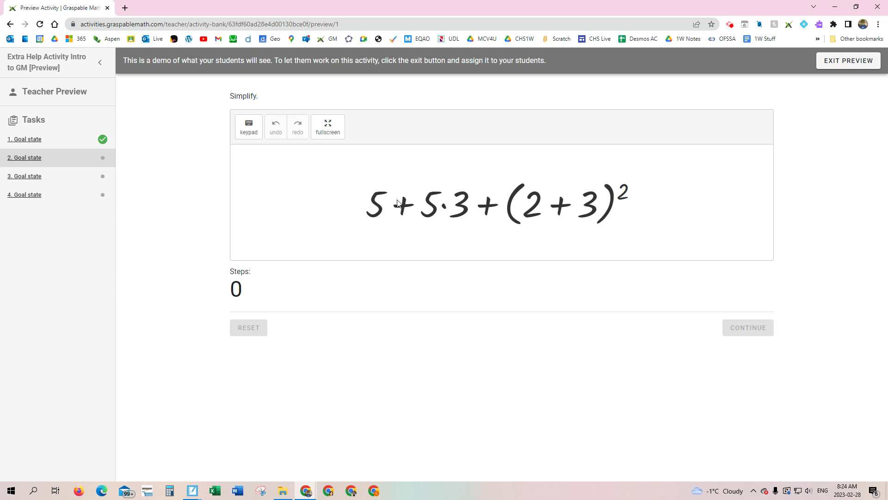
# - Evaluate (2+3)² to 25 and 5·3 to 15, then add 5 + 15 + 25 to get 45
pyautogui.click(561, 206)
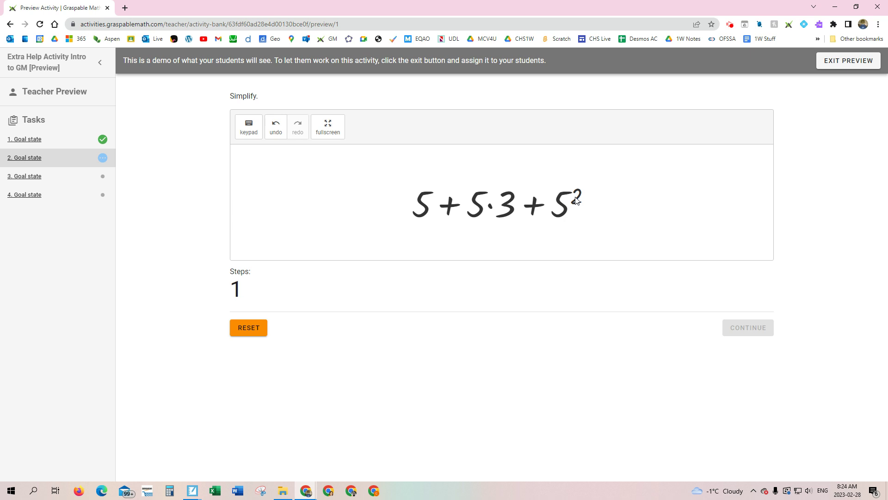
pyautogui.click(578, 199)
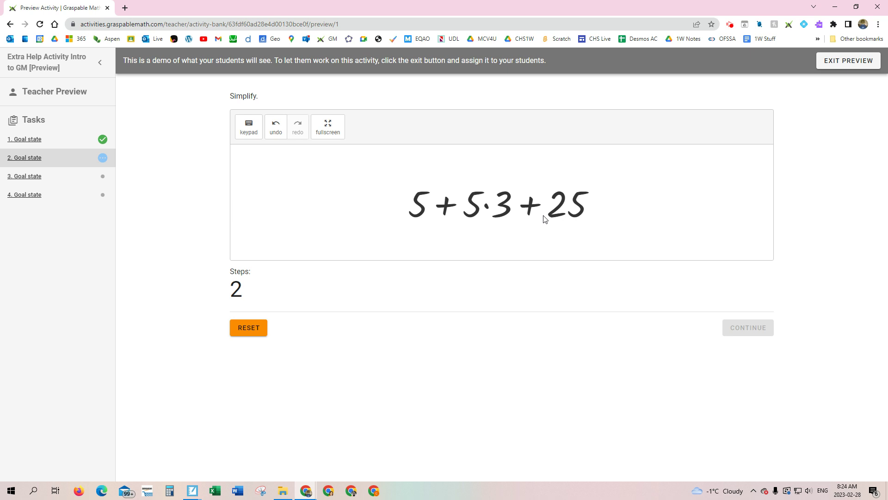
pyautogui.click(452, 206)
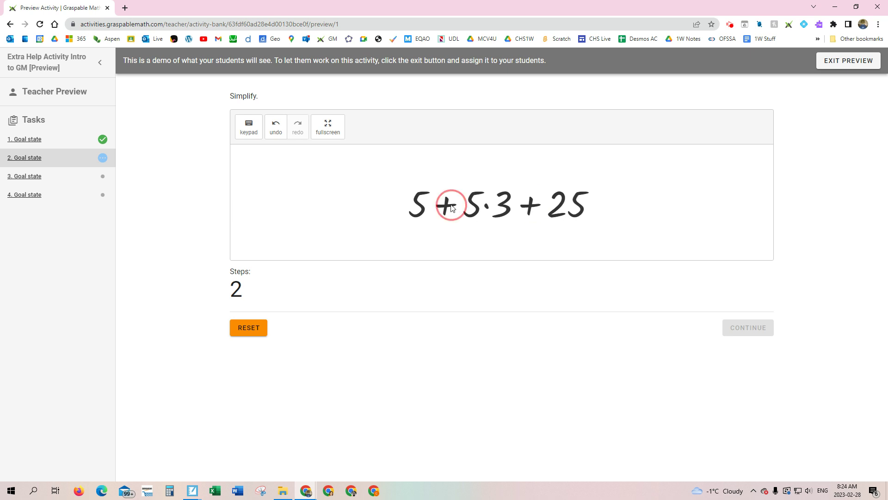
pyautogui.click(531, 204)
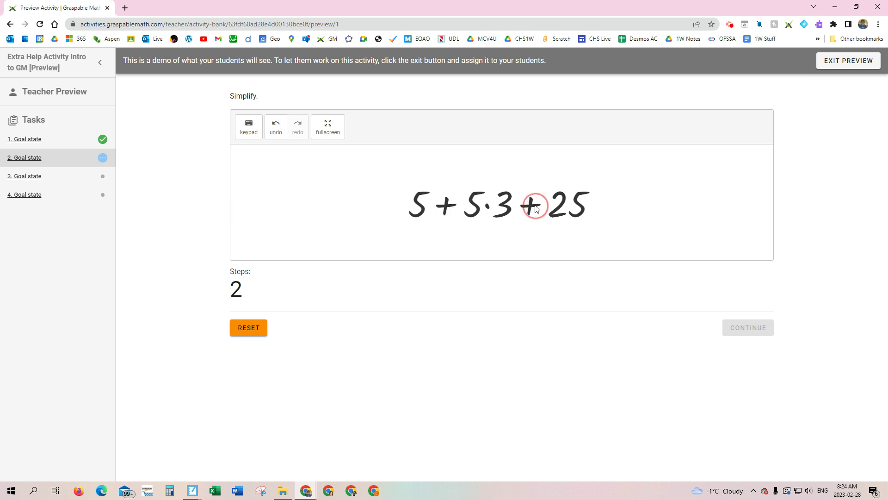
pyautogui.click(488, 207)
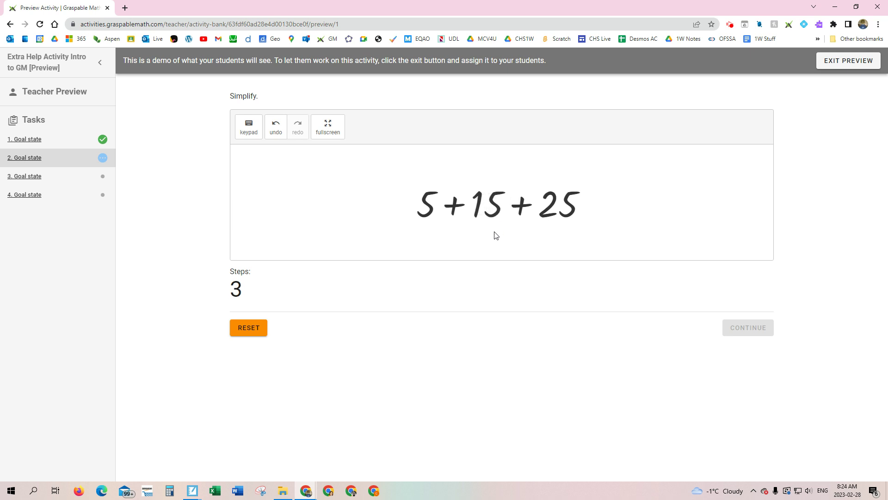
pyautogui.click(462, 207)
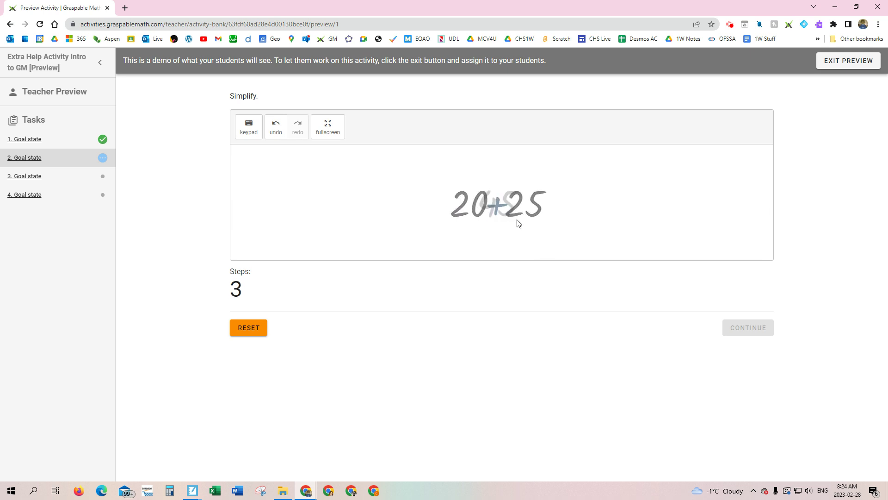
pyautogui.click(493, 217)
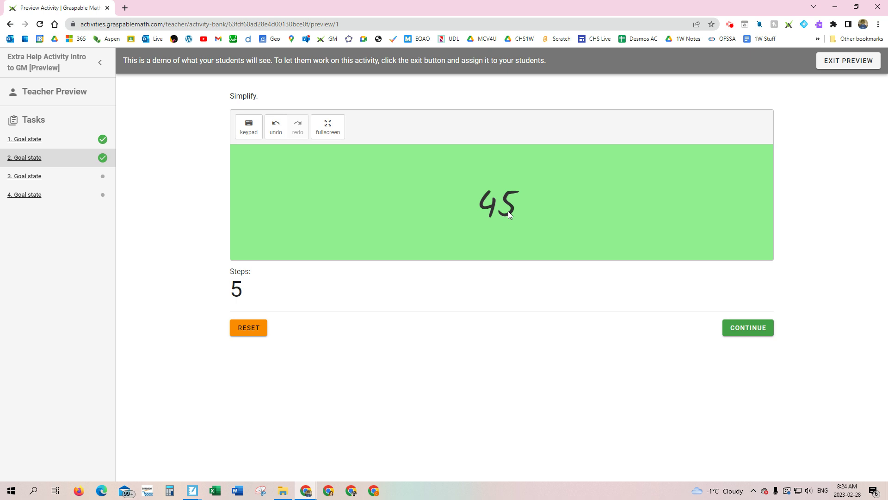
pyautogui.click(740, 327)
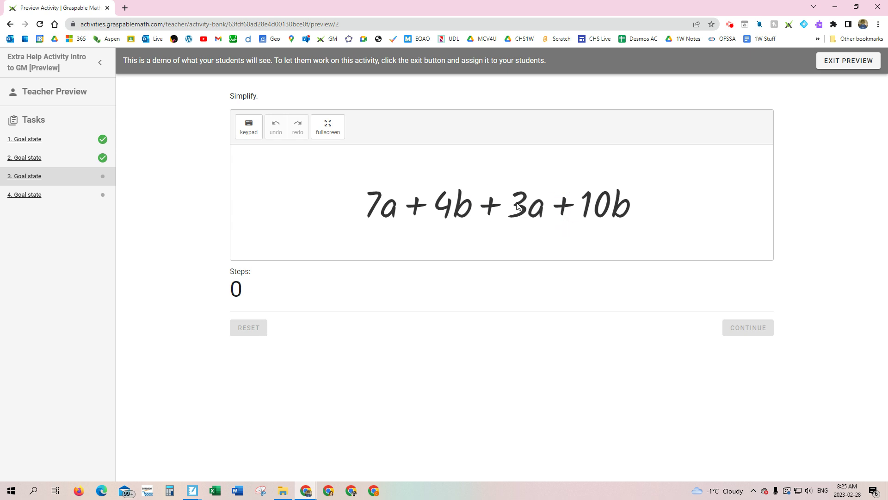
# - Start dragging the 3a term toward 7a in 7a + 4b + 3a + 10b
pyautogui.moveTo(523, 207); pyautogui.dragTo(392, 201)
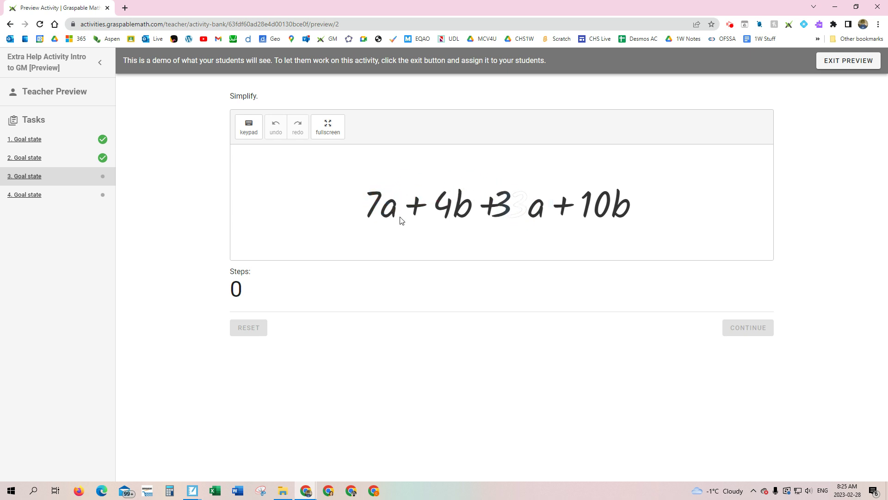
pyautogui.moveTo(543, 210); pyautogui.dragTo(388, 190)
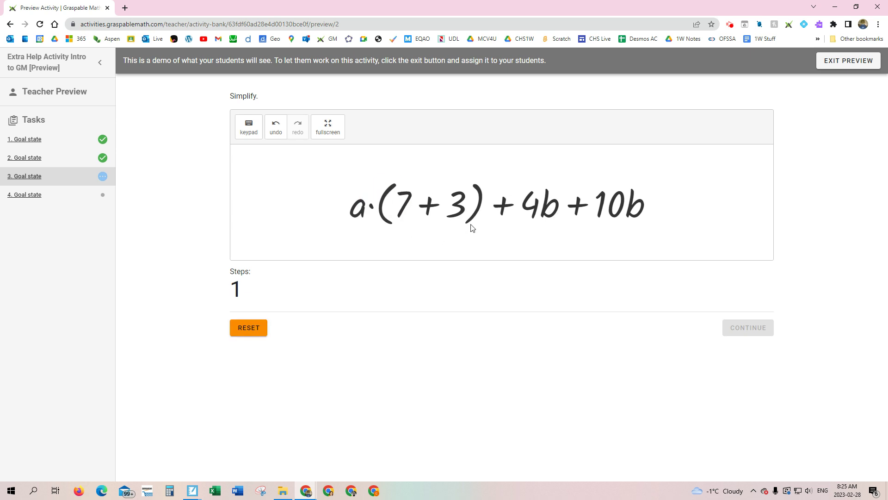
pyautogui.click(276, 126)
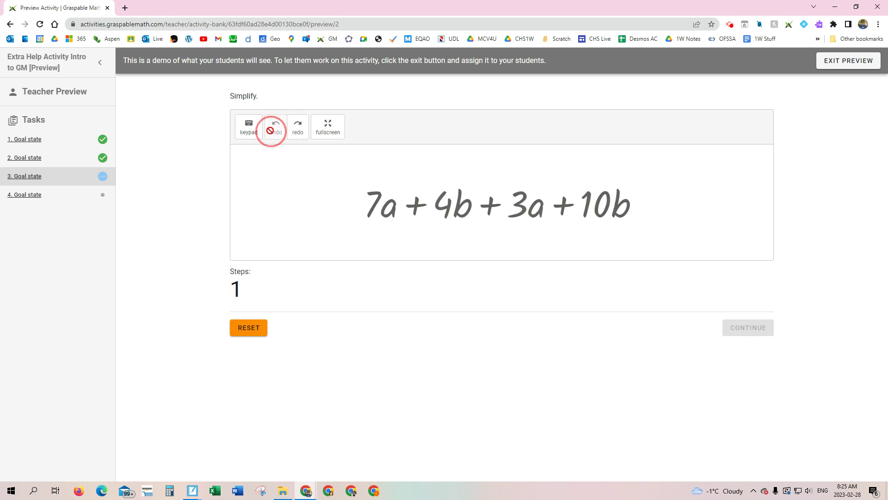
pyautogui.moveTo(541, 214); pyautogui.dragTo(442, 202)
pyautogui.moveTo(540, 213); pyautogui.dragTo(393, 207)
pyautogui.moveTo(549, 210); pyautogui.dragTo(643, 207)
pyautogui.click(563, 204)
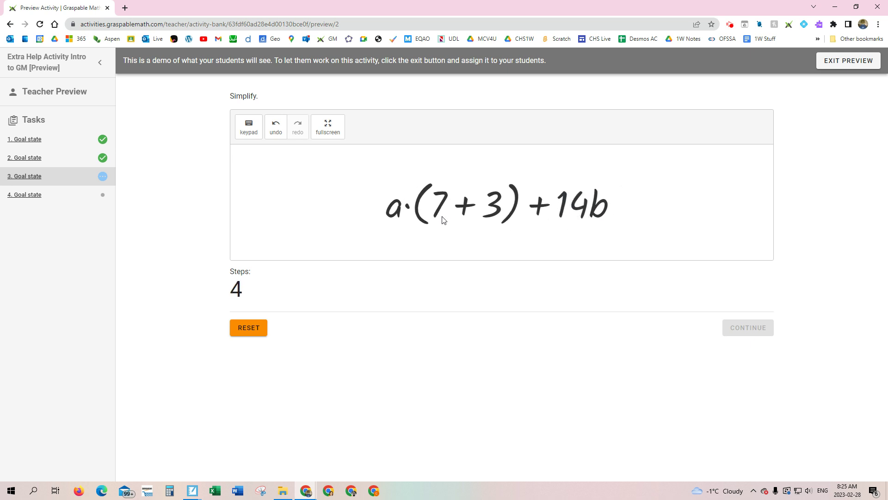
pyautogui.click(242, 328)
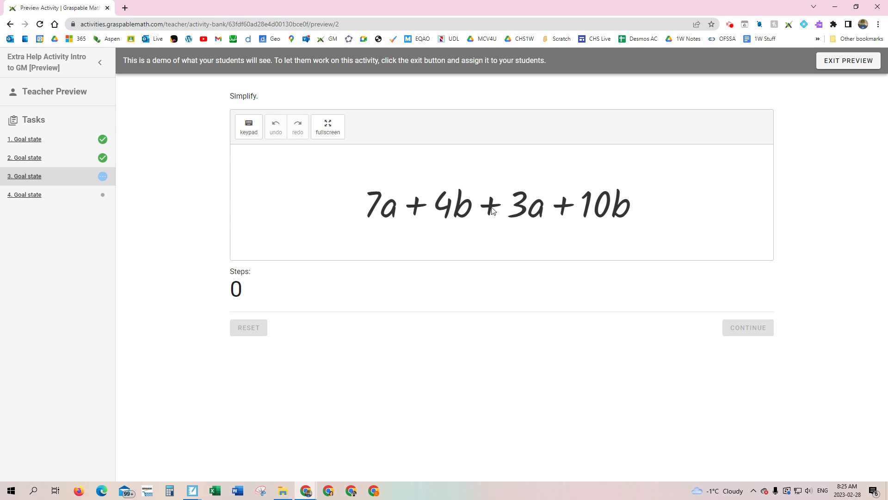
pyautogui.moveTo(493, 210)
pyautogui.mouseDown()
pyautogui.moveTo(484, 186)
pyautogui.moveTo(450, 169)
pyautogui.moveTo(625, 180)
pyautogui.moveTo(476, 178)
pyautogui.moveTo(399, 189)
pyautogui.mouseUp()
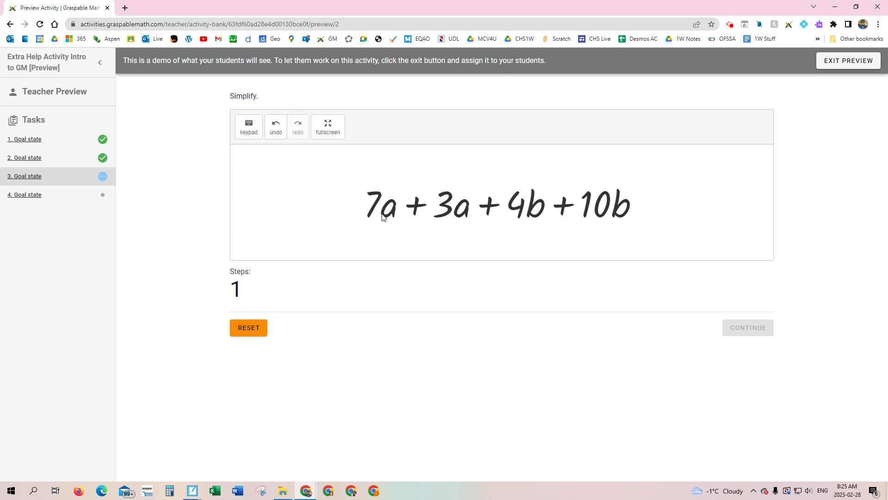
# - Combine 7a + 3a into 10a and 4b + 10b into 14b, then continue to task 4
pyautogui.click(417, 209)
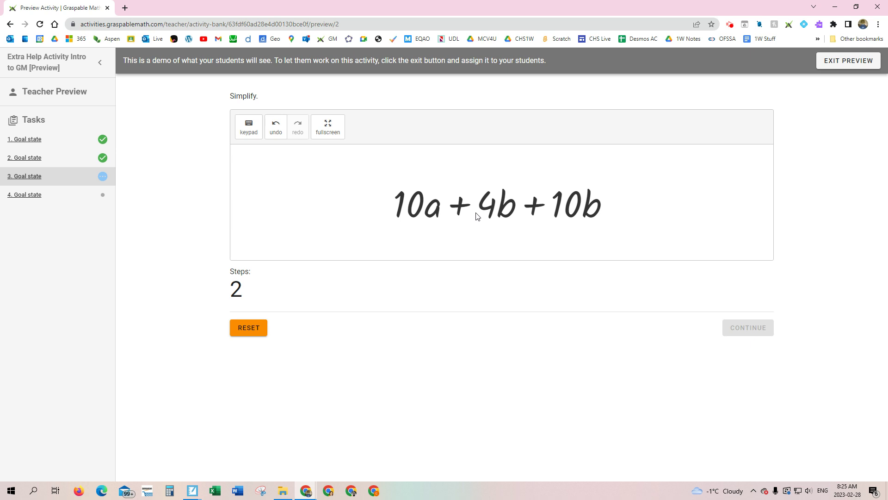
pyautogui.click(536, 209)
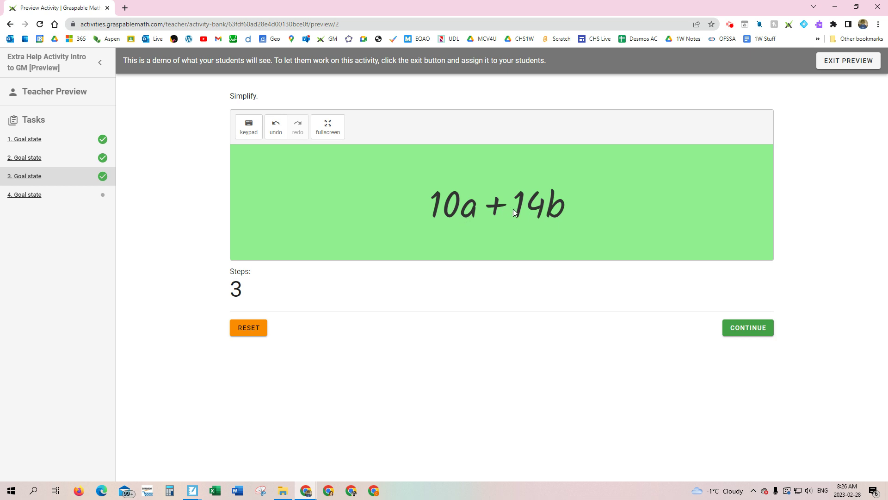
pyautogui.click(744, 328)
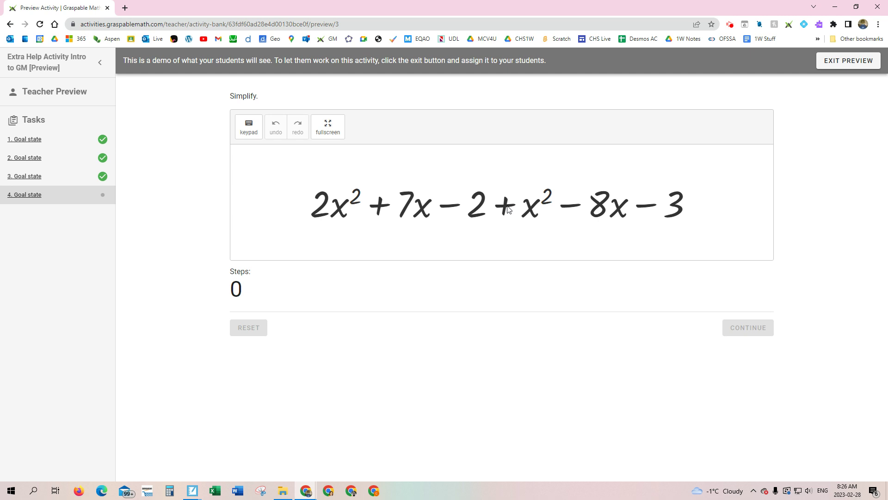
# - Drag x² beside 2x² and −8x beside 7x in 2x²+7x−2+x²−8x−3
pyautogui.moveTo(547, 197); pyautogui.dragTo(452, 189)
pyautogui.moveTo(508, 210); pyautogui.dragTo(367, 206)
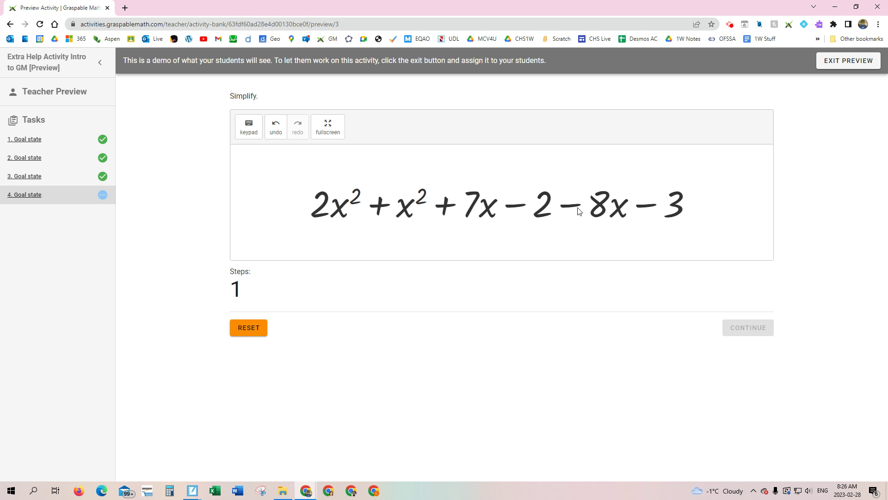
pyautogui.moveTo(578, 209); pyautogui.dragTo(501, 197)
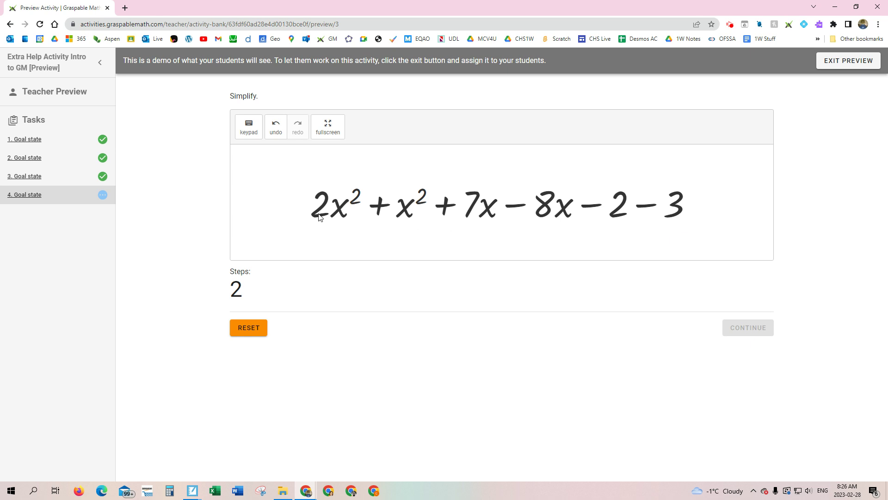
# - Combine 2x² + x² into 3x², 7x − 8x into −x, and −2 − 3 into −5
pyautogui.click(380, 206)
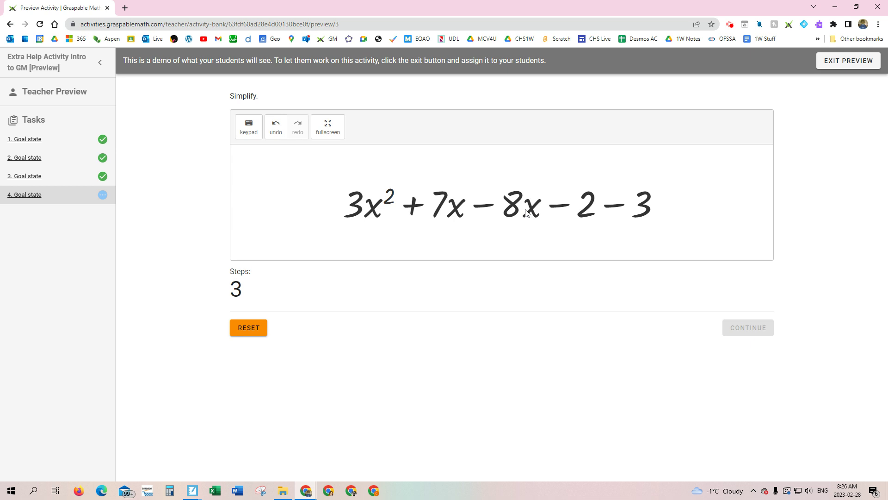
pyautogui.click(487, 206)
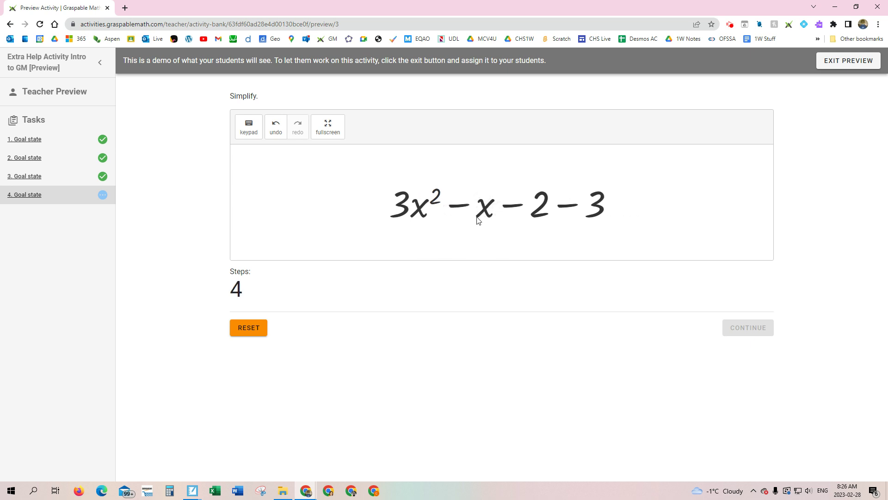
pyautogui.click(562, 205)
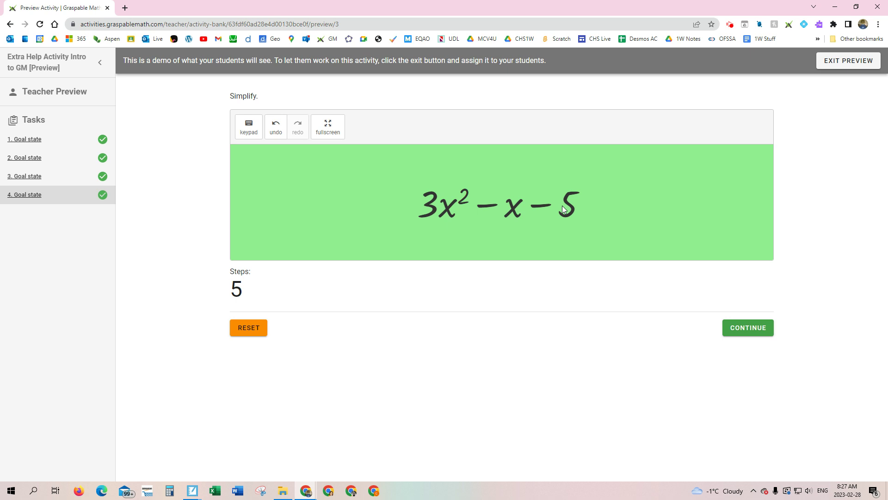